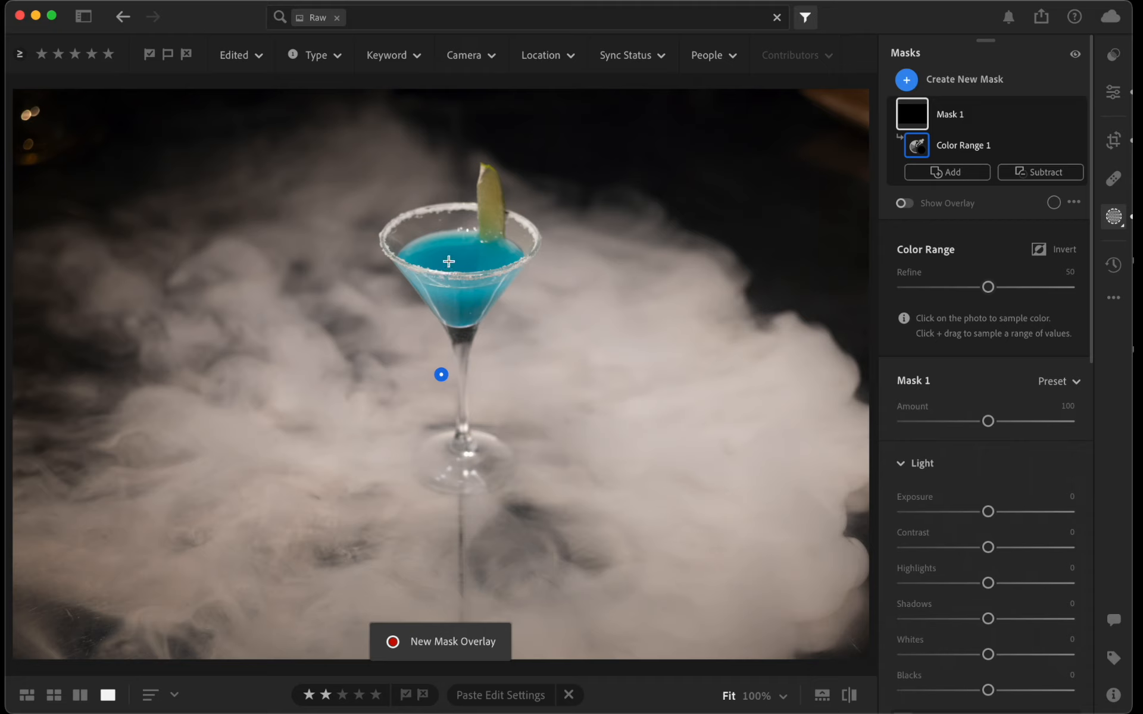
Sample the blue cocktail's color for the Color Range mask and turn on the mask overlay
click(450, 262)
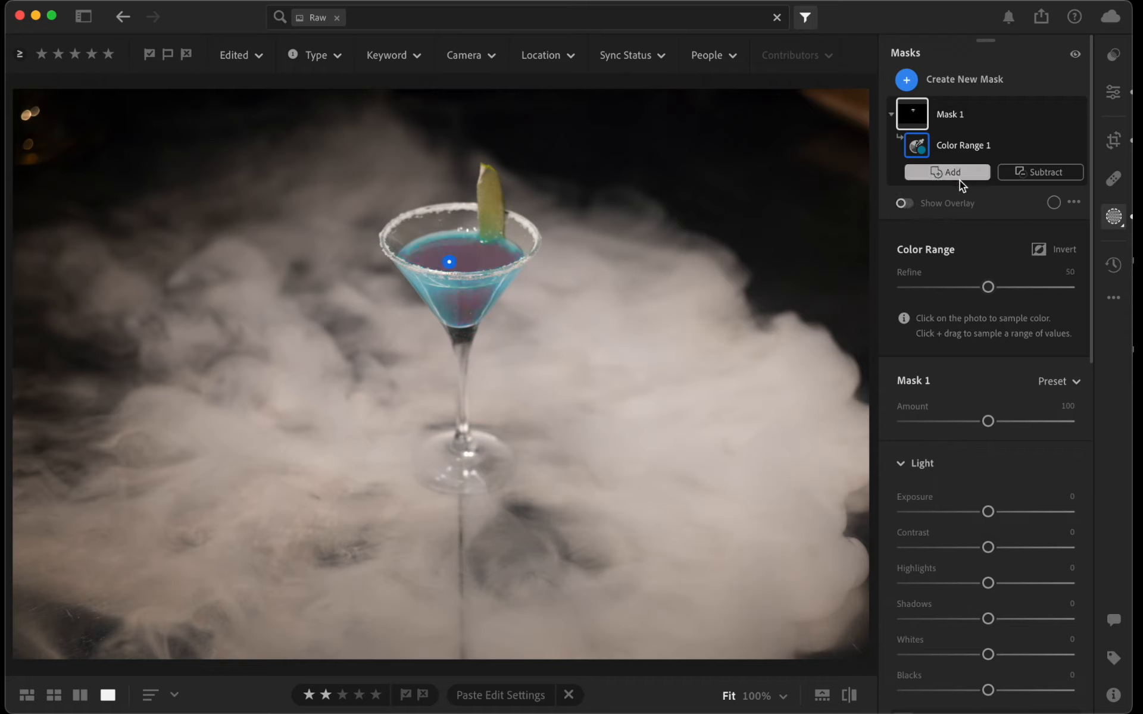
click(904, 204)
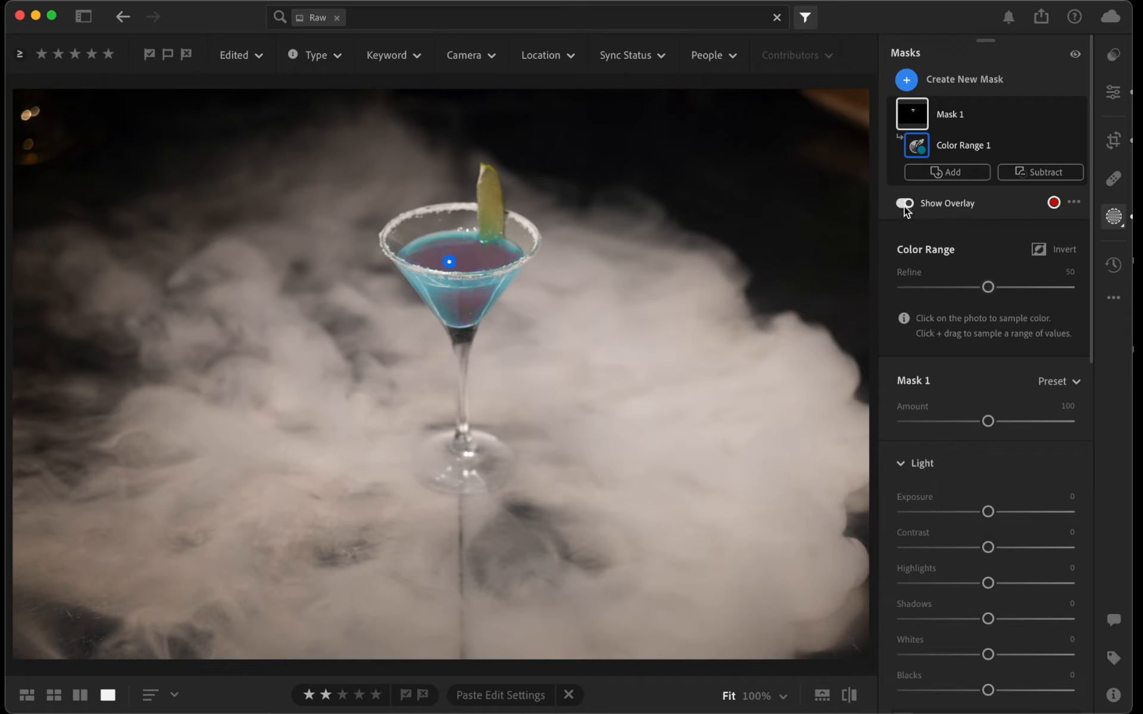
Try other colors for the mask overlay and set it back to red
click(1053, 203)
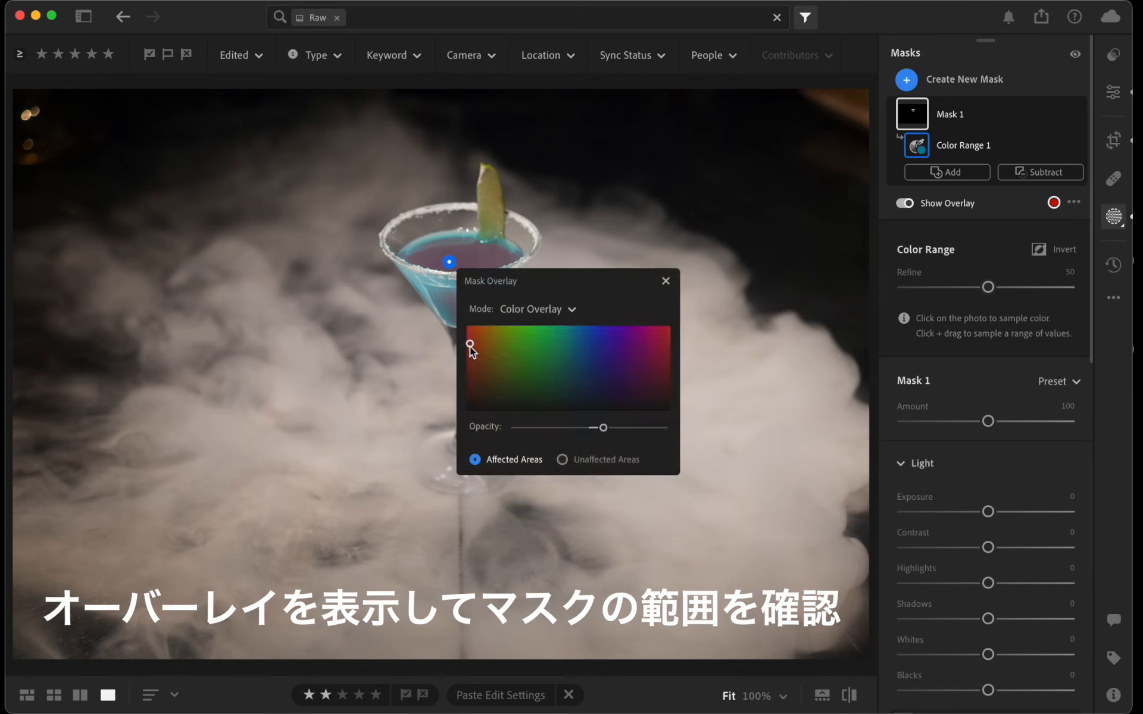
drag(528, 291, 604, 289)
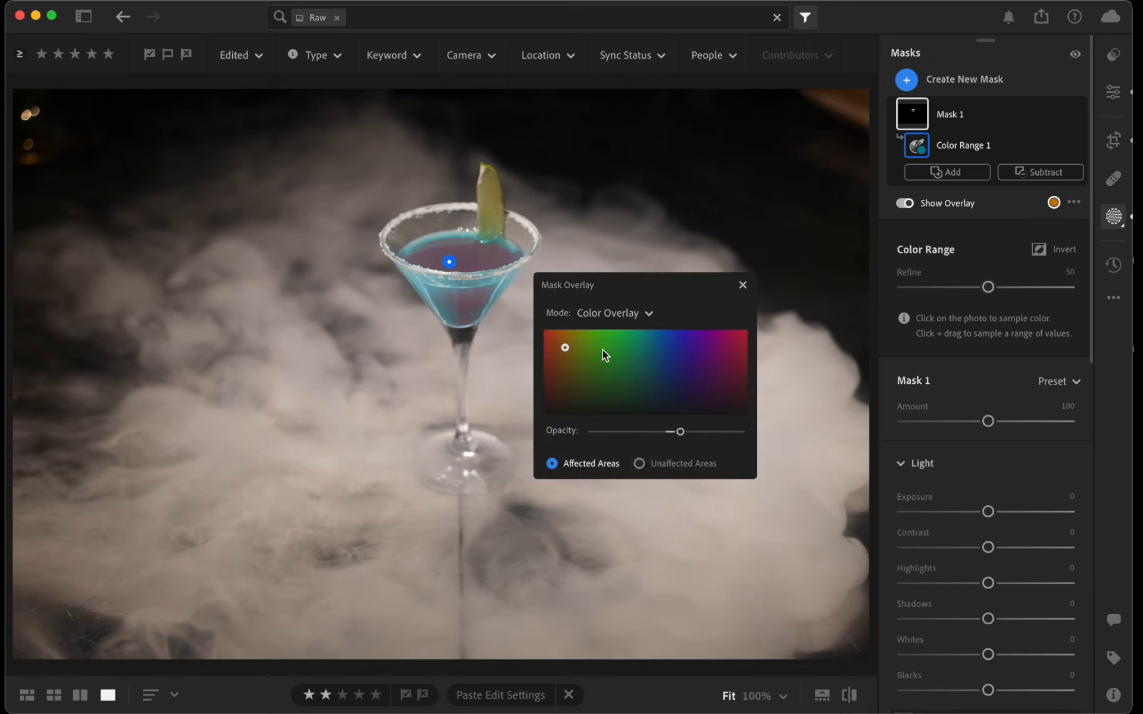
click(681, 352)
drag(601, 355, 541, 345)
click(742, 285)
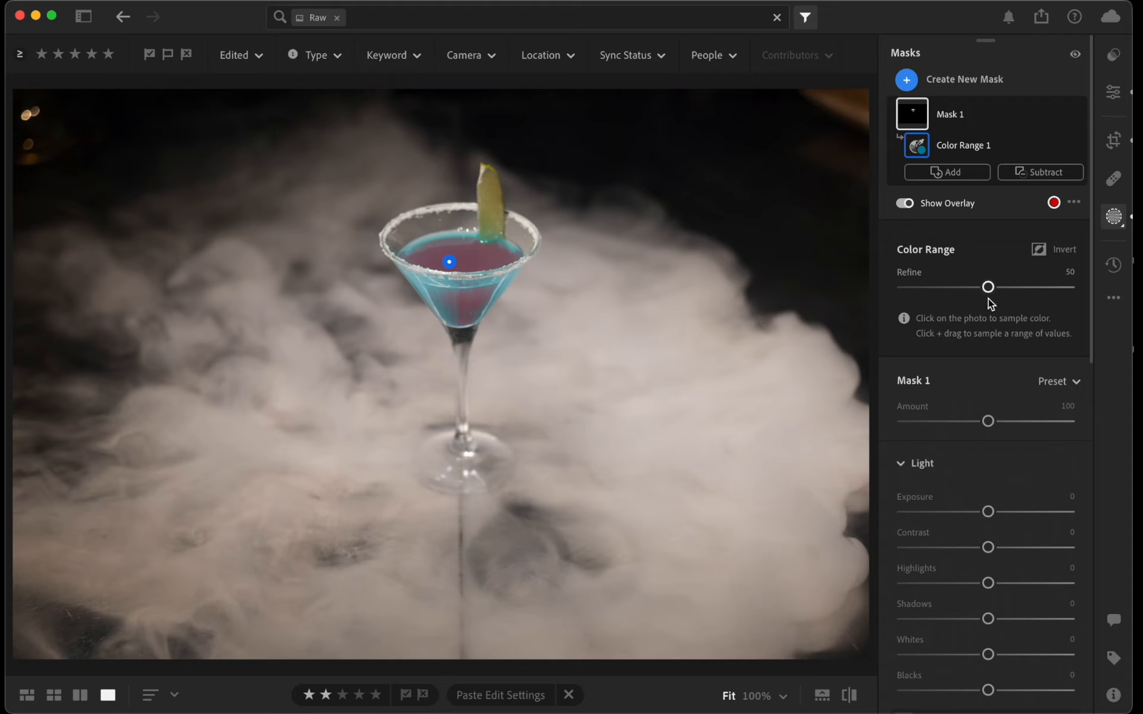
Set the Color Range Refine value to 77 and turn off the mask overlay
drag(986, 290, 1019, 296)
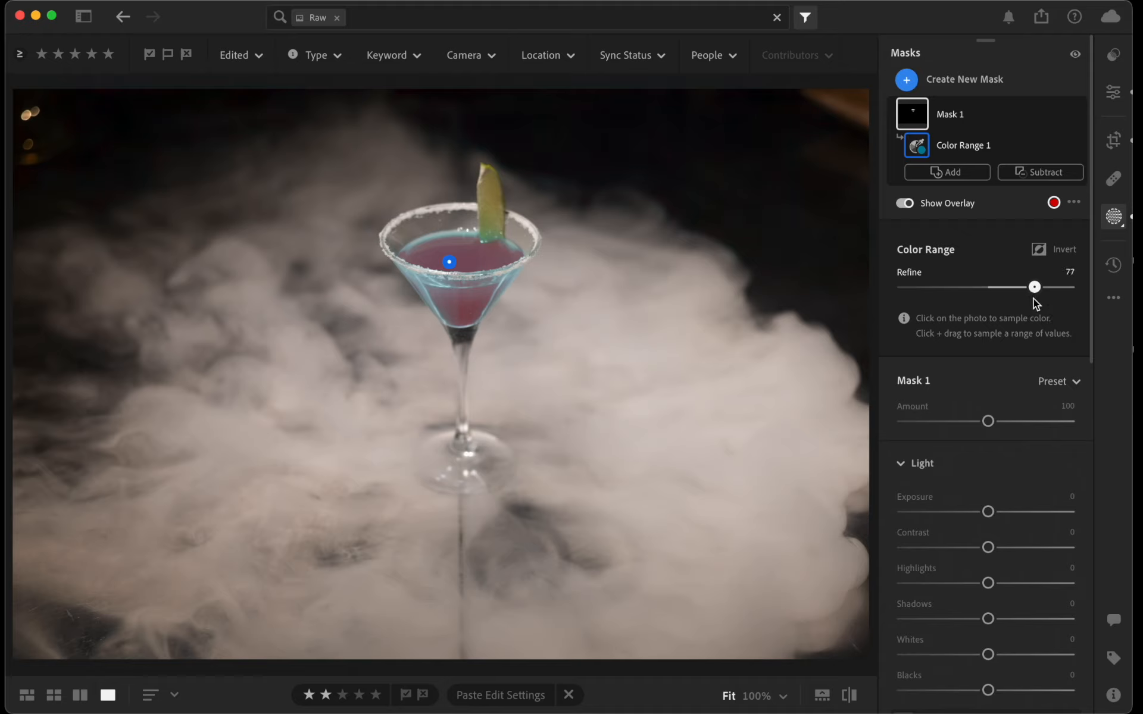
click(906, 203)
Shift the Hue of Mask 1 to +76.0 to turn the blue drink purple
scroll(958, 253, down, 5)
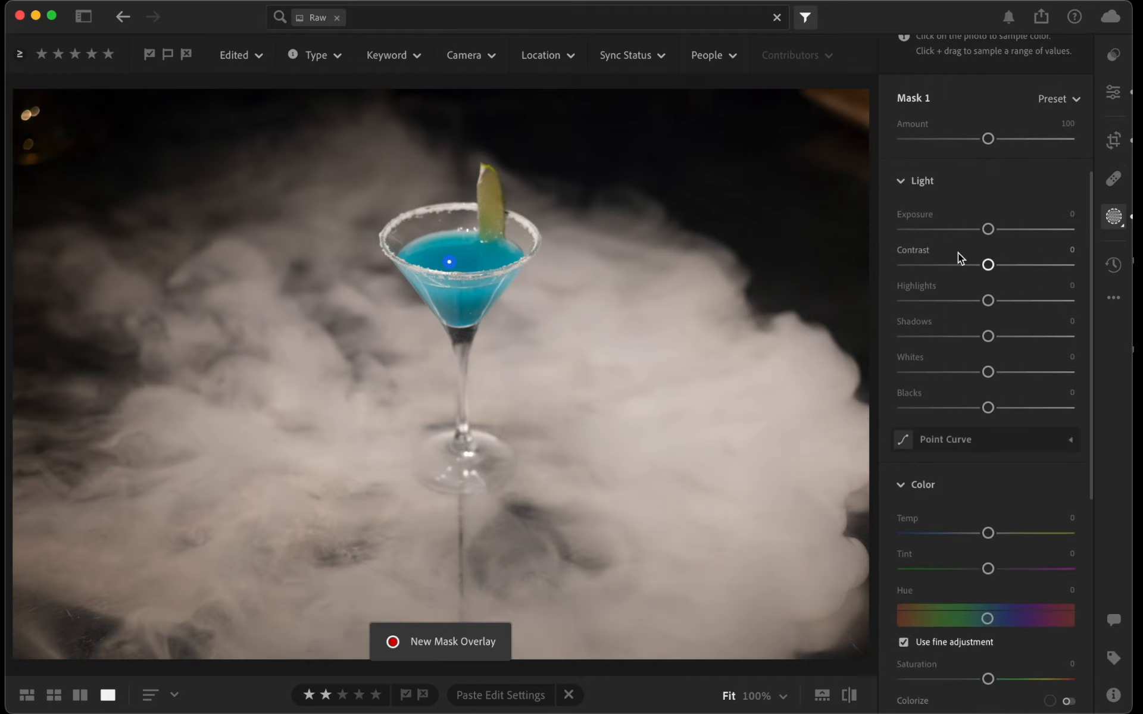
scroll(958, 253, down, 3)
scroll(985, 425, down, 3)
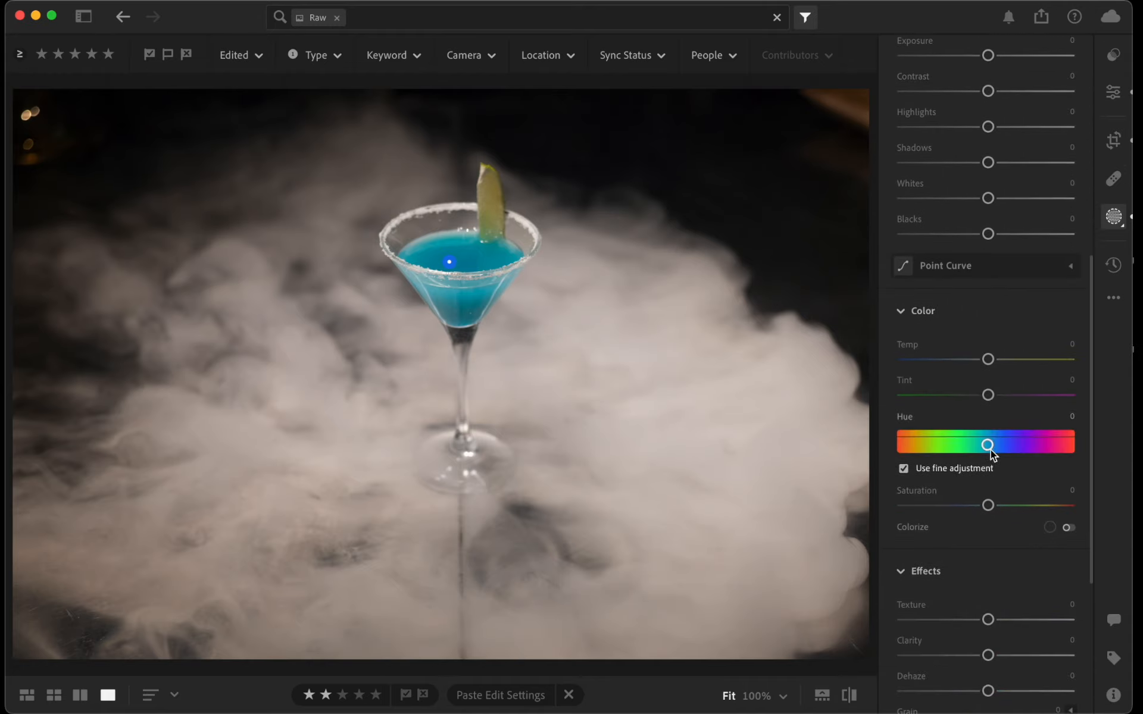
drag(990, 448, 1025, 446)
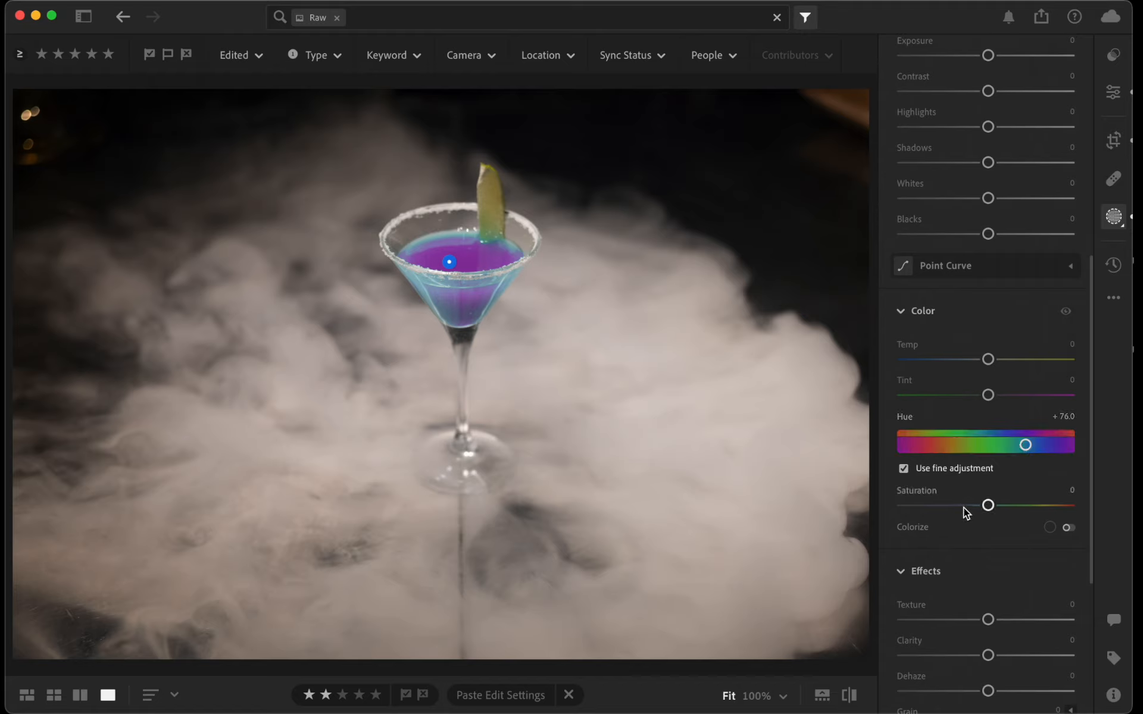
Enable Colorize for Mask 1, try several tints and settle on a red tint for the drink
click(1051, 527)
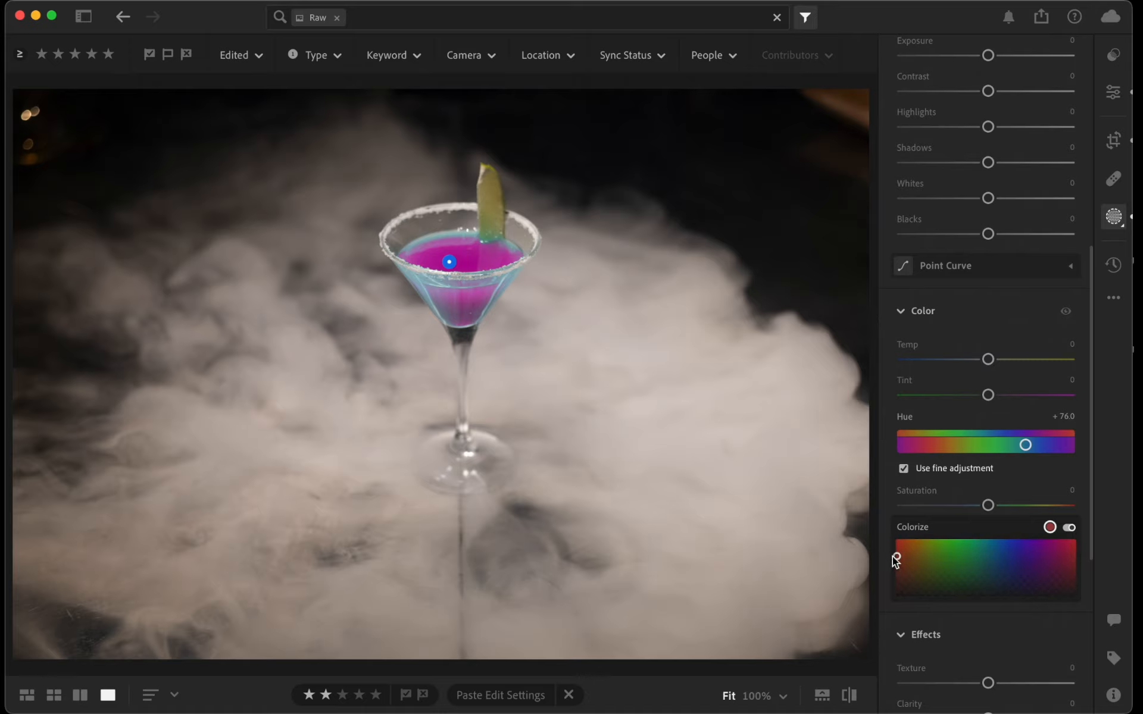
mouse_move(895, 557)
mouse_down()
mouse_move(925, 559)
mouse_move(897, 571)
mouse_up()
drag(898, 558, 1074, 575)
drag(1005, 563, 873, 565)
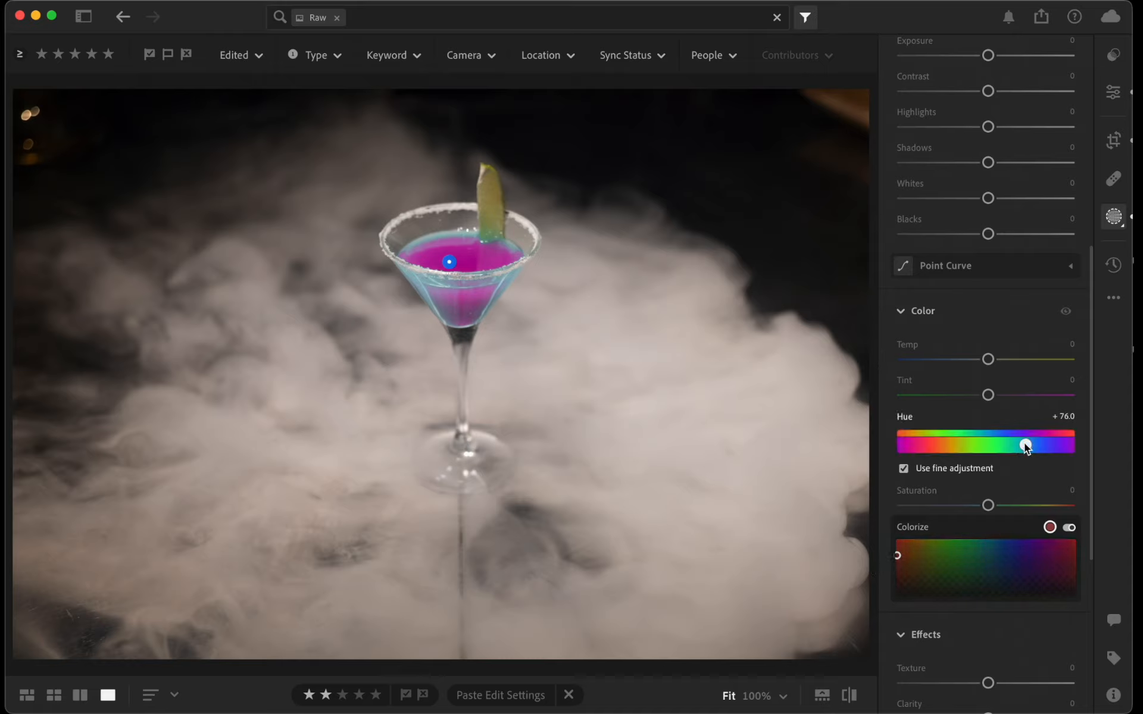
Fine-tune the Hue of Mask 1 to +76.5
drag(1025, 444, 1024, 445)
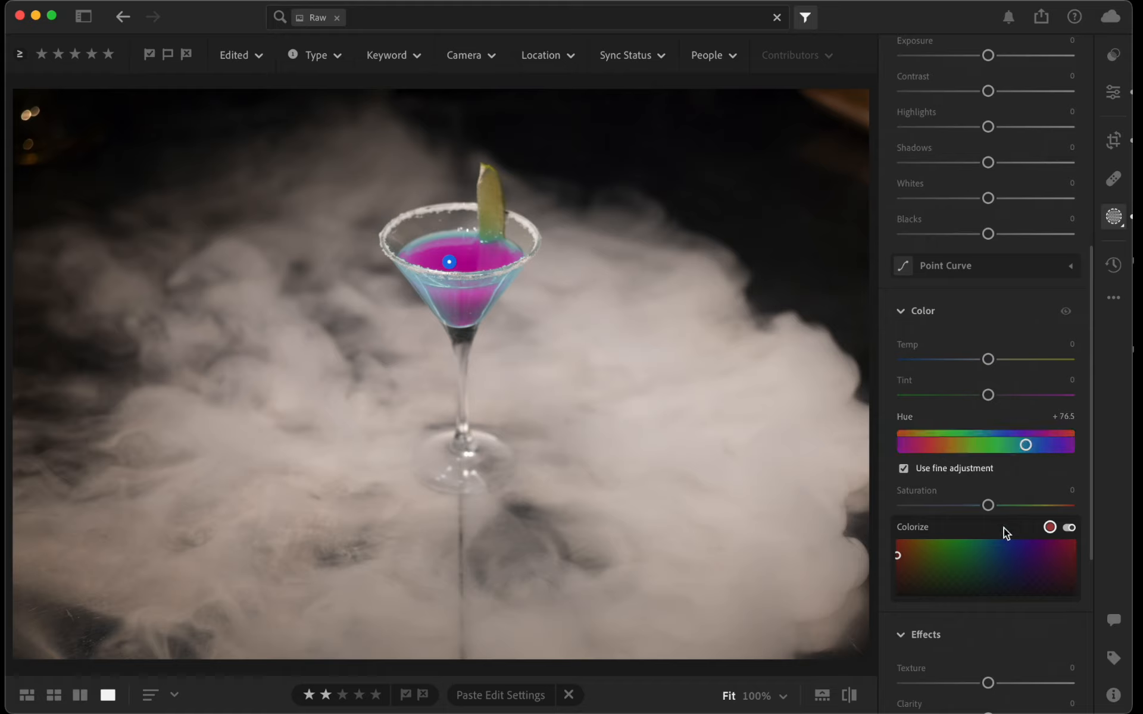
scroll(1002, 528, down, 3)
drag(987, 443, 973, 444)
scroll(983, 390, up, 10)
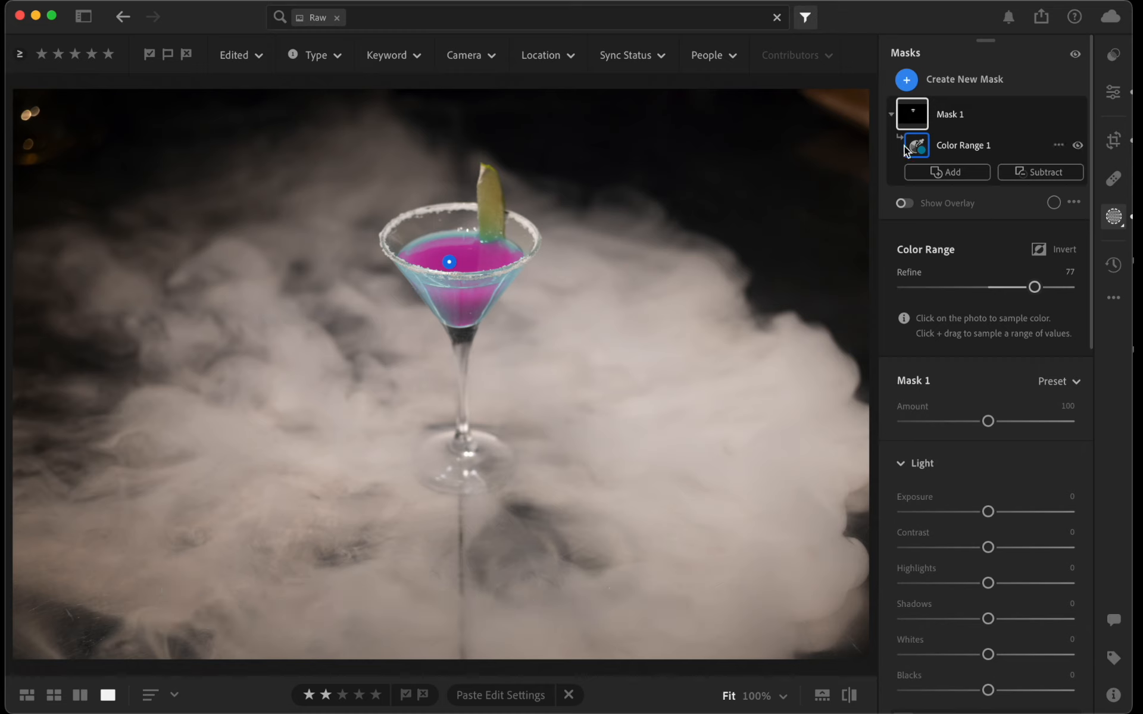
Add a Brush component to Mask 1 and set its brush size to 6.0
click(948, 173)
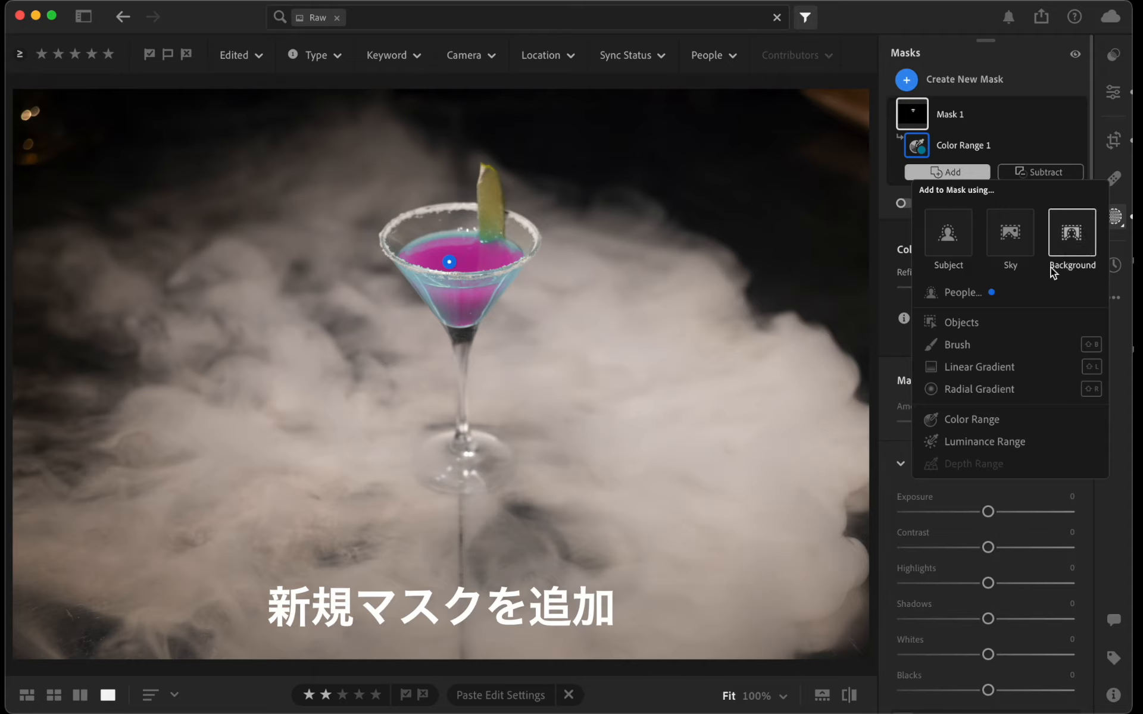
click(954, 345)
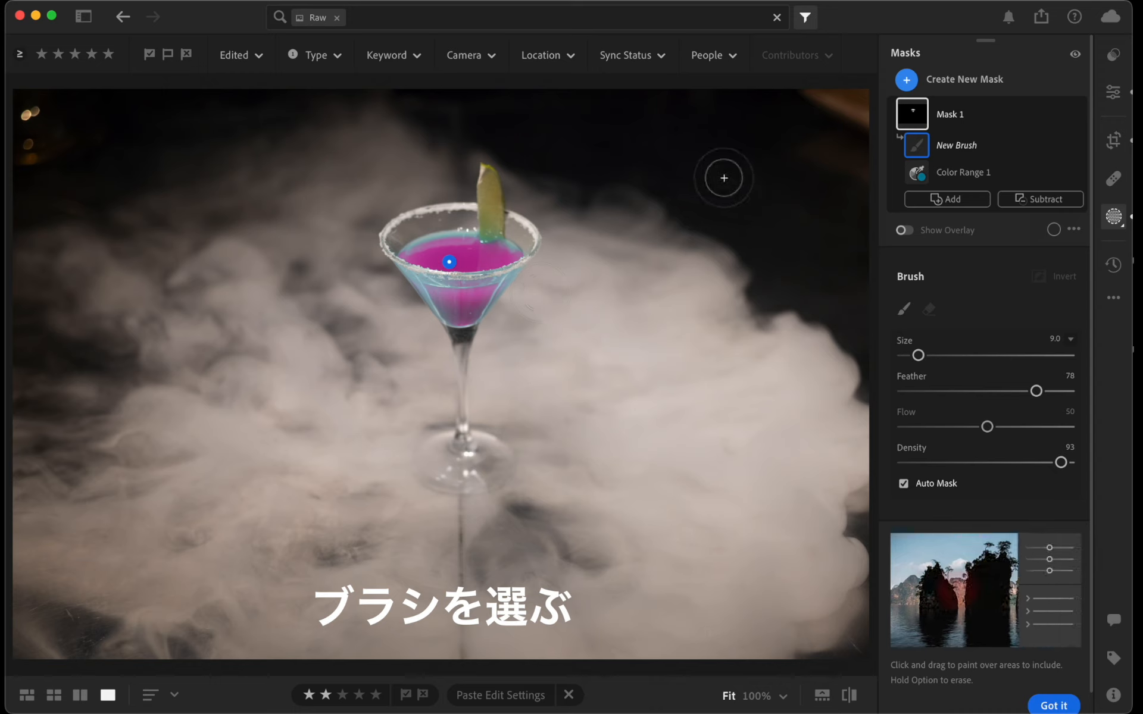
scroll(724, 178, up, 6)
scroll(723, 178, down, 7)
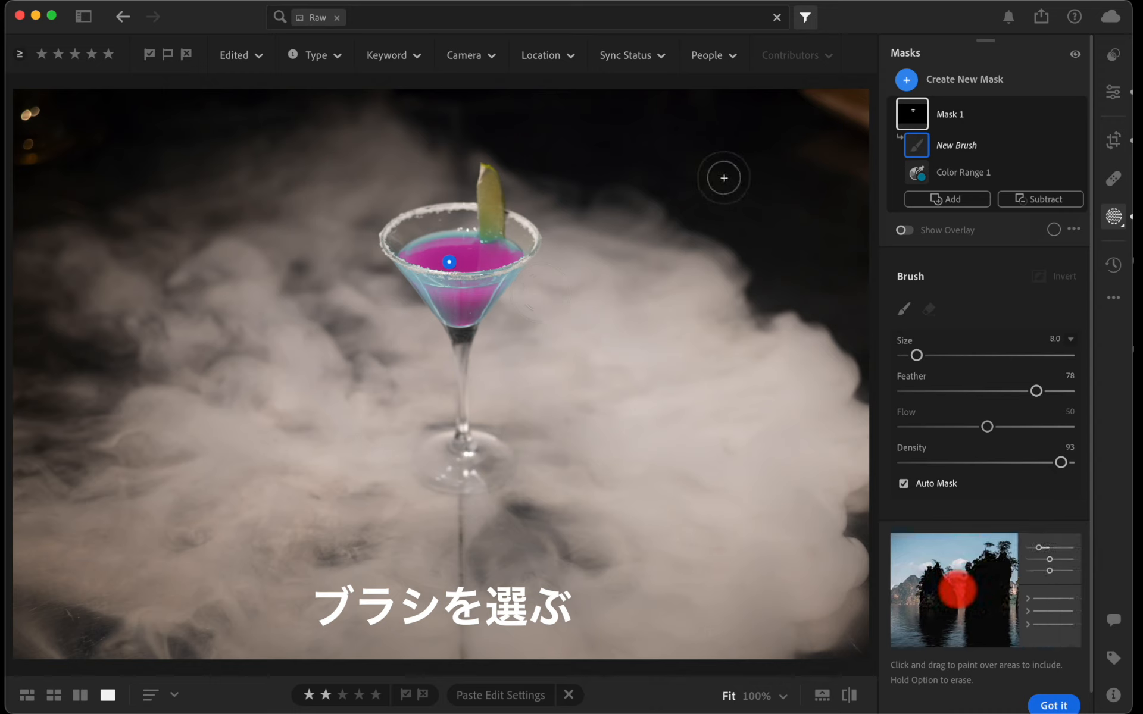
scroll(724, 178, up, 2)
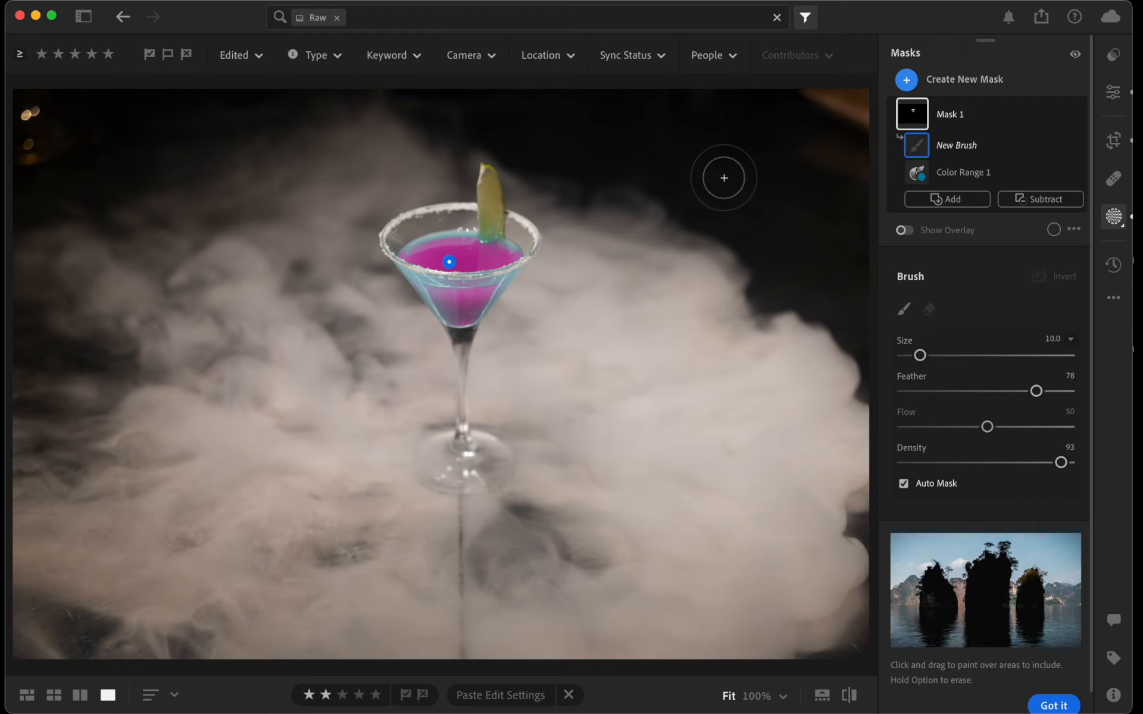
scroll(724, 178, down, 1)
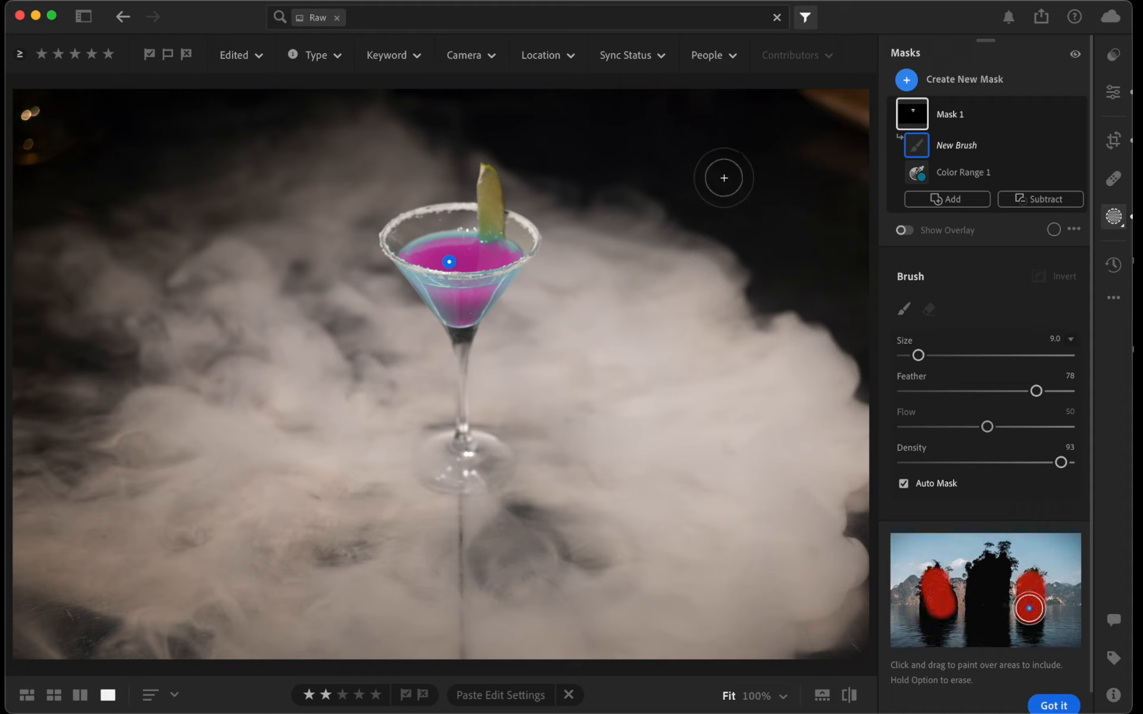
scroll(723, 178, down, 1)
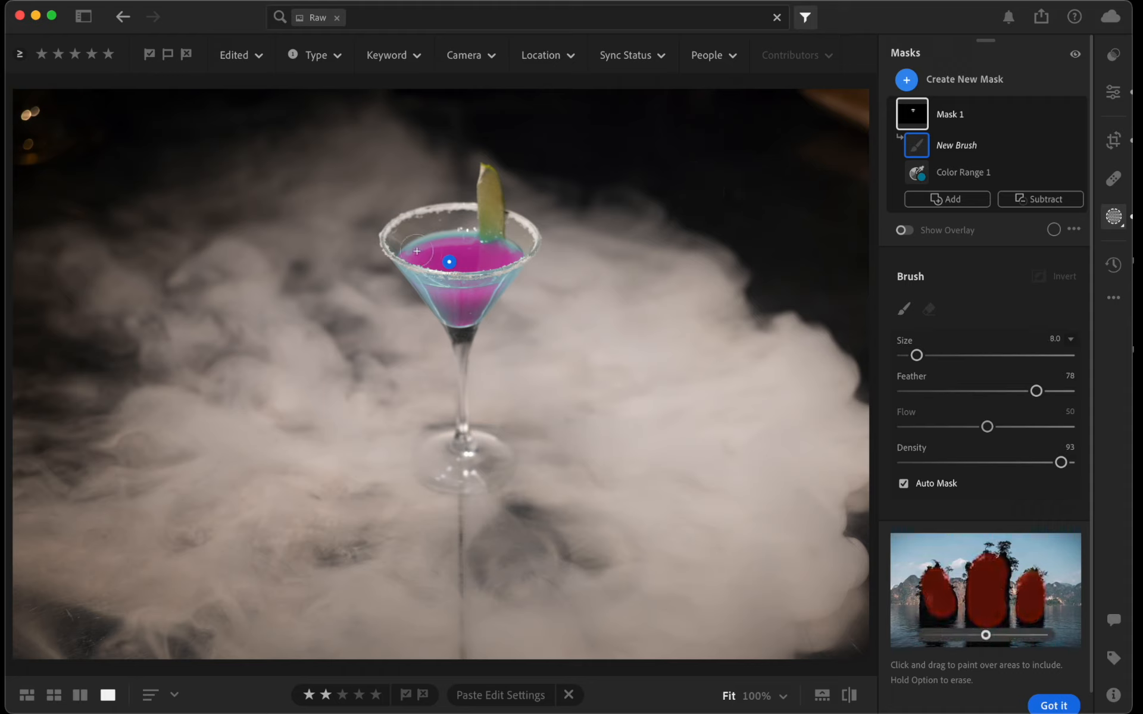
scroll(418, 252, down, 2)
Paint over the remaining blue areas along the drink's edges to include them in Mask 1
mouse_move(419, 254)
mouse_down()
mouse_move(505, 241)
mouse_move(516, 258)
mouse_move(484, 283)
mouse_move(436, 286)
mouse_move(486, 291)
mouse_move(510, 262)
mouse_move(471, 308)
mouse_move(507, 267)
mouse_move(445, 281)
mouse_move(455, 277)
mouse_move(404, 261)
mouse_move(449, 319)
mouse_move(426, 282)
mouse_move(452, 317)
mouse_move(482, 308)
mouse_up()
drag(513, 267, 506, 244)
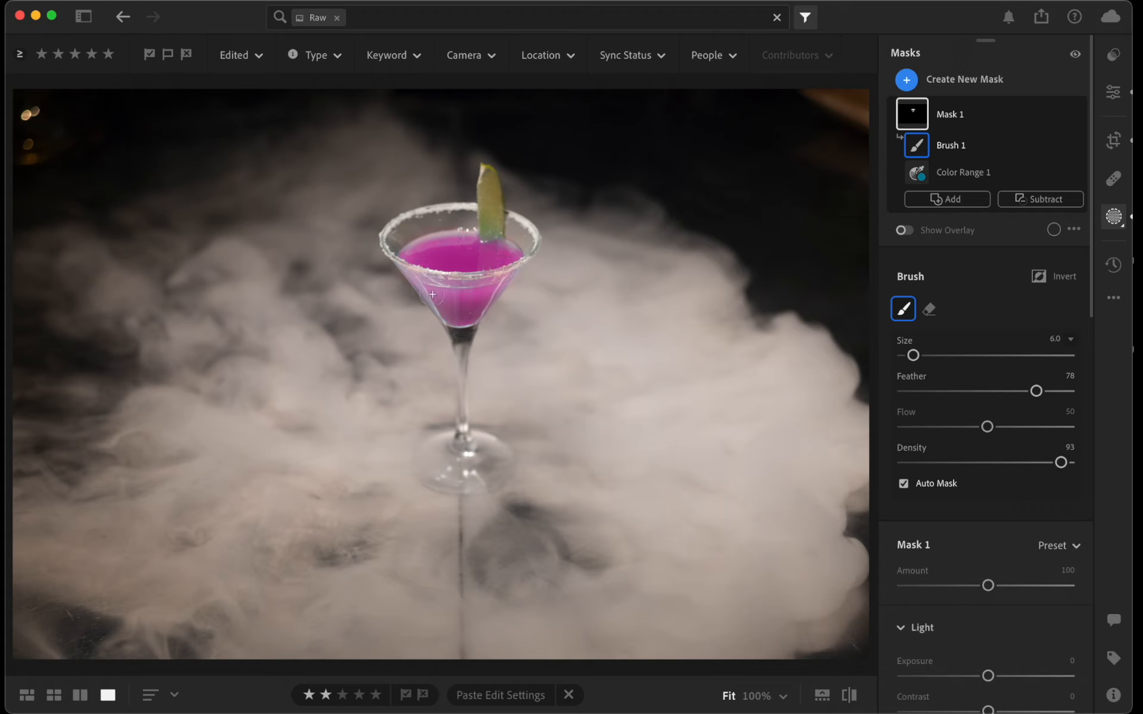
mouse_move(432, 294)
mouse_down()
mouse_move(462, 319)
mouse_move(497, 279)
mouse_move(472, 299)
mouse_move(472, 231)
mouse_move(484, 241)
mouse_move(487, 223)
mouse_move(505, 252)
mouse_up()
mouse_move(456, 317)
mouse_down()
mouse_move(422, 282)
mouse_move(460, 310)
mouse_up()
mouse_move(504, 258)
mouse_down()
mouse_move(493, 278)
mouse_move(507, 254)
mouse_up()
Subtract the mask spill around the lower part of the glass bowl from Mask 1 using a size 7.0 brush
click(1033, 201)
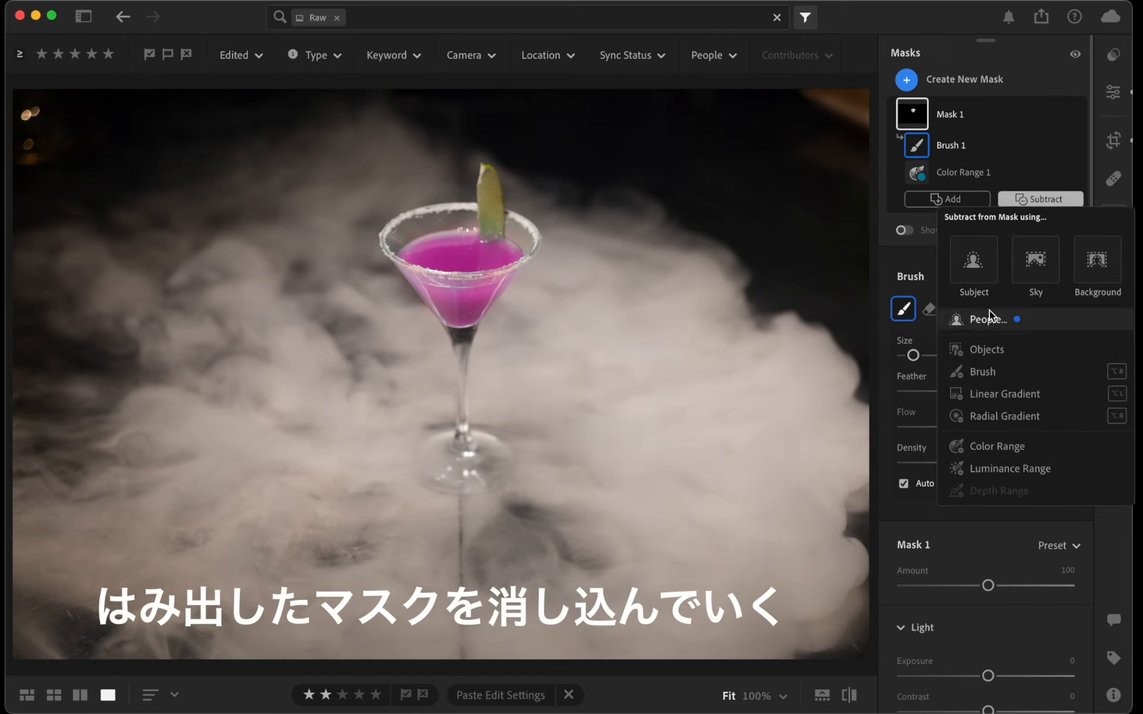
click(985, 373)
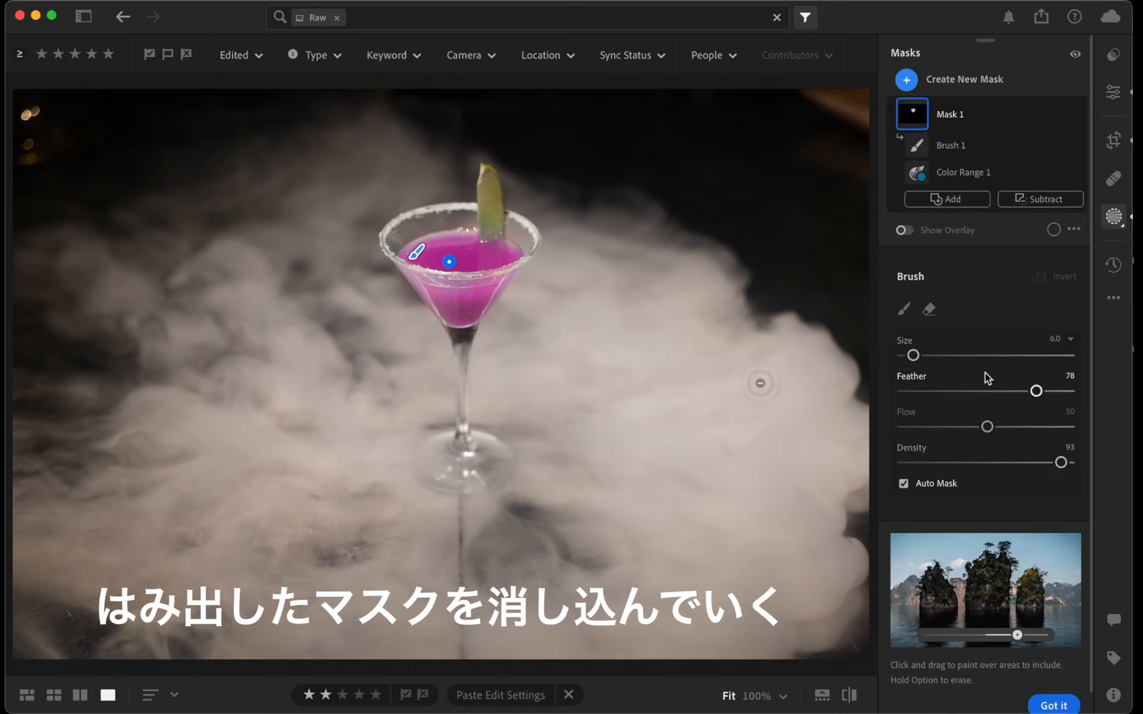
scroll(653, 311, up, 6)
scroll(650, 311, down, 3)
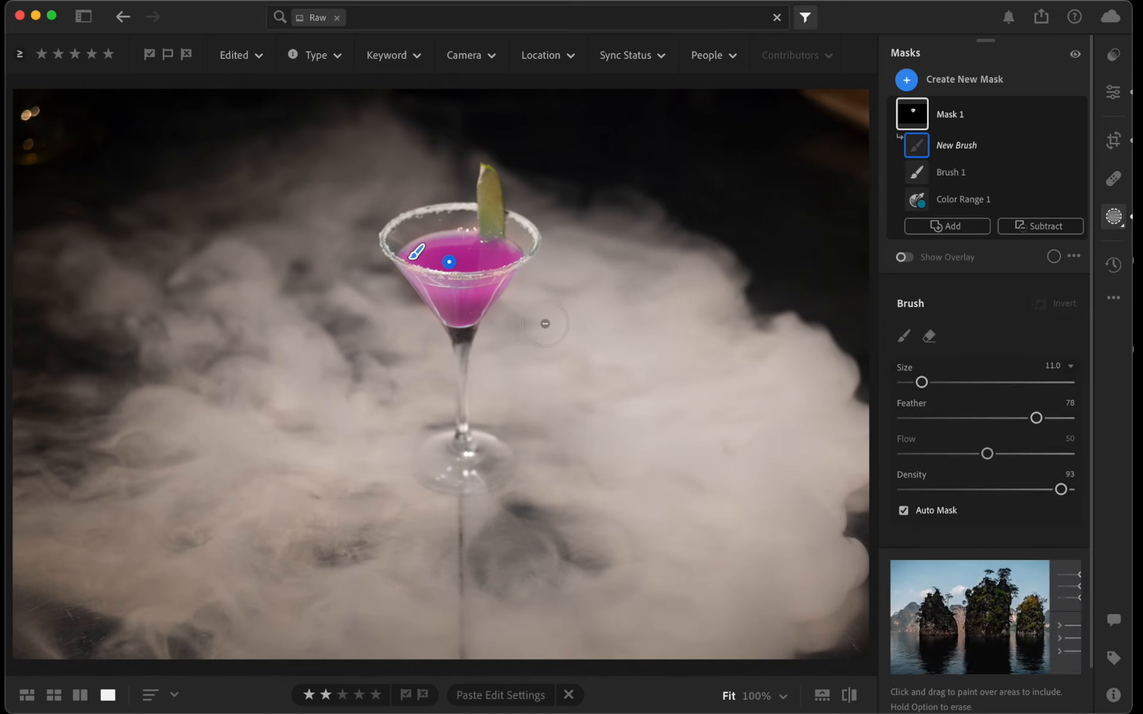
scroll(535, 325, down, 3)
mouse_move(503, 325)
mouse_down()
mouse_move(531, 293)
mouse_move(509, 324)
mouse_up()
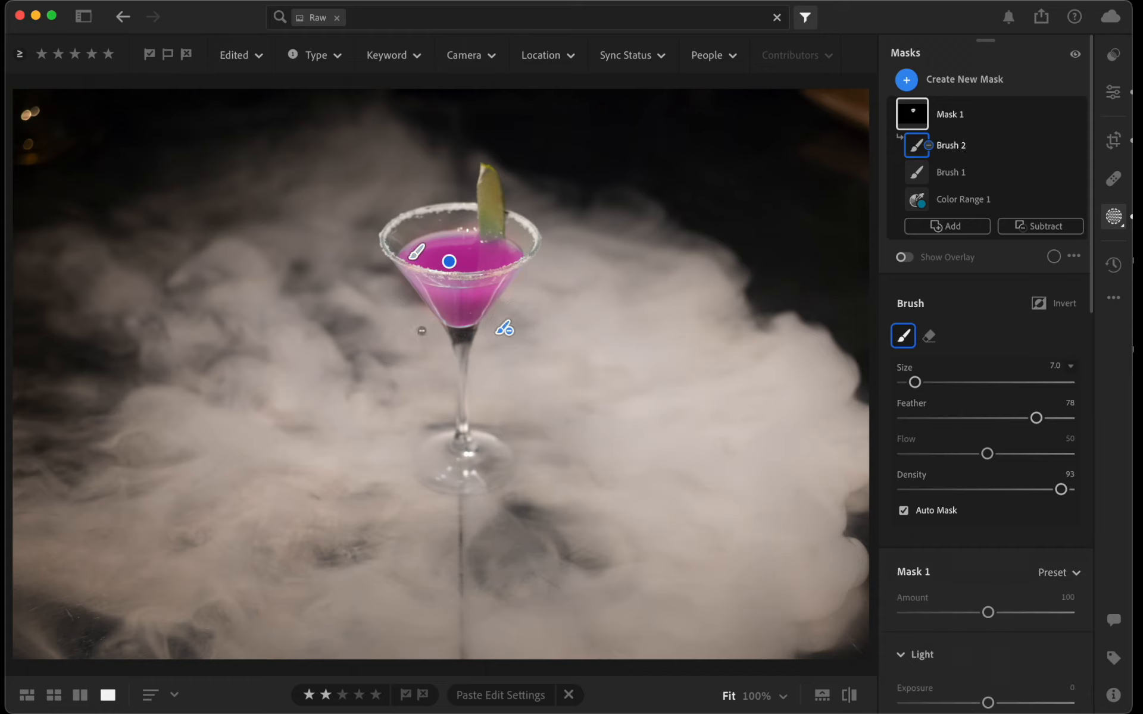
mouse_move(422, 331)
mouse_down()
mouse_move(387, 284)
mouse_move(479, 339)
mouse_up()
Inspect the recolored drink's edges at 50% zoom, select the Brush 1 component and return to the Fit view
click(784, 694)
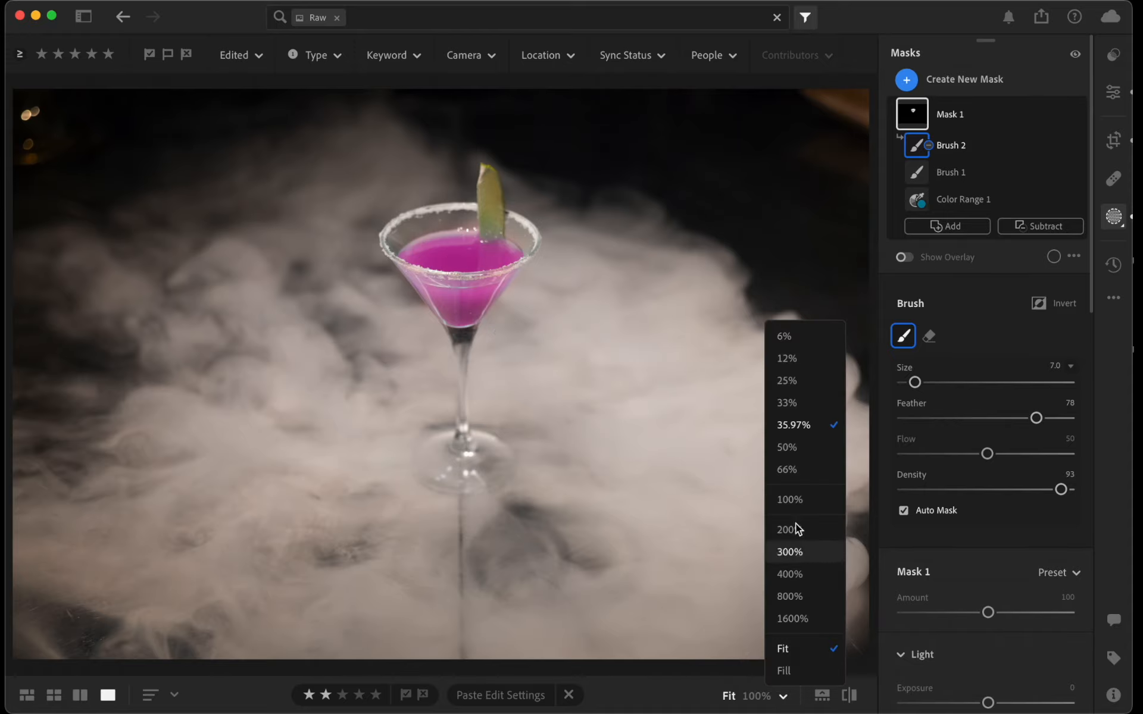
click(791, 447)
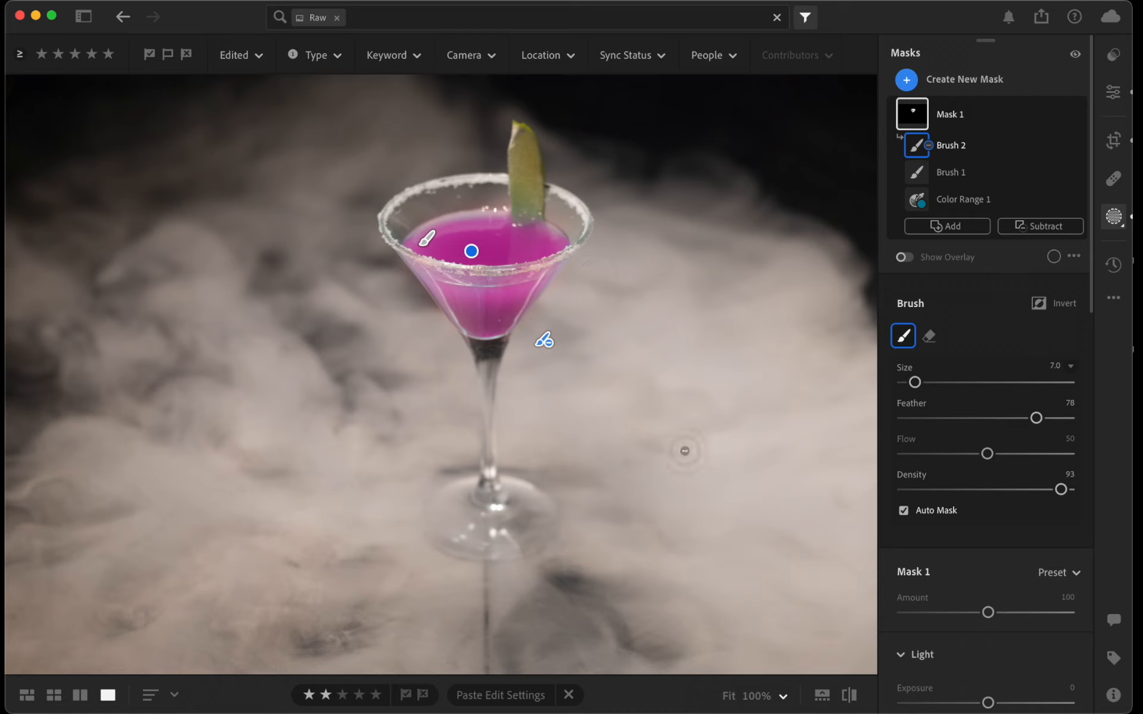
click(956, 171)
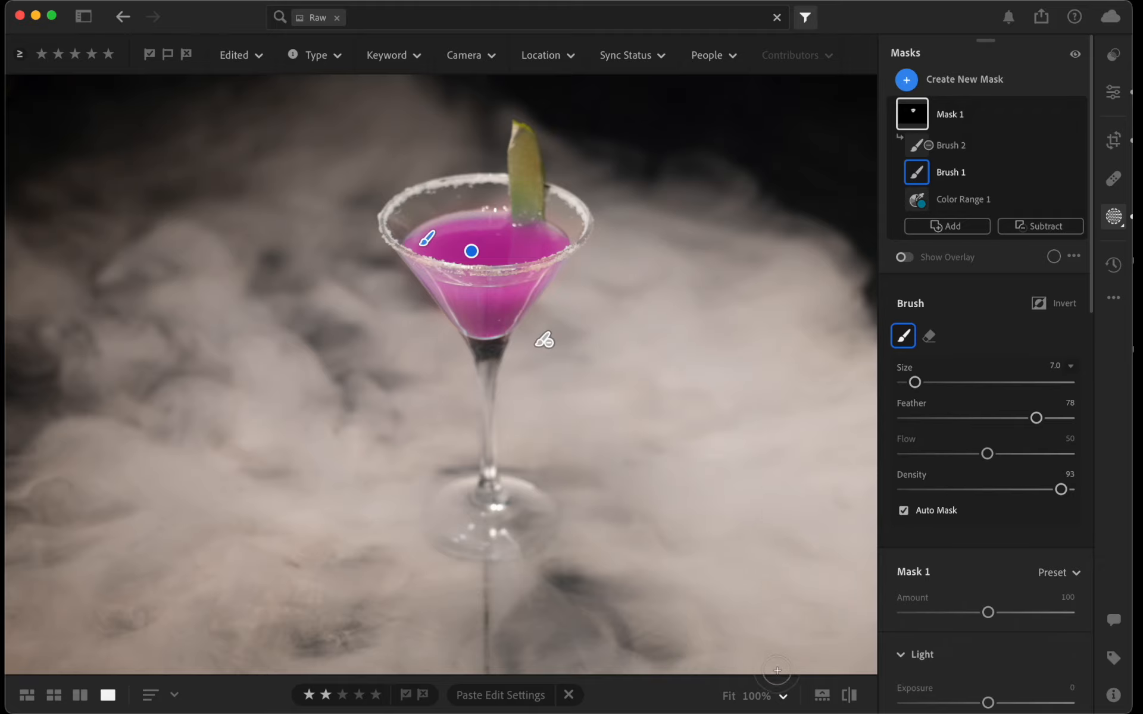
click(782, 699)
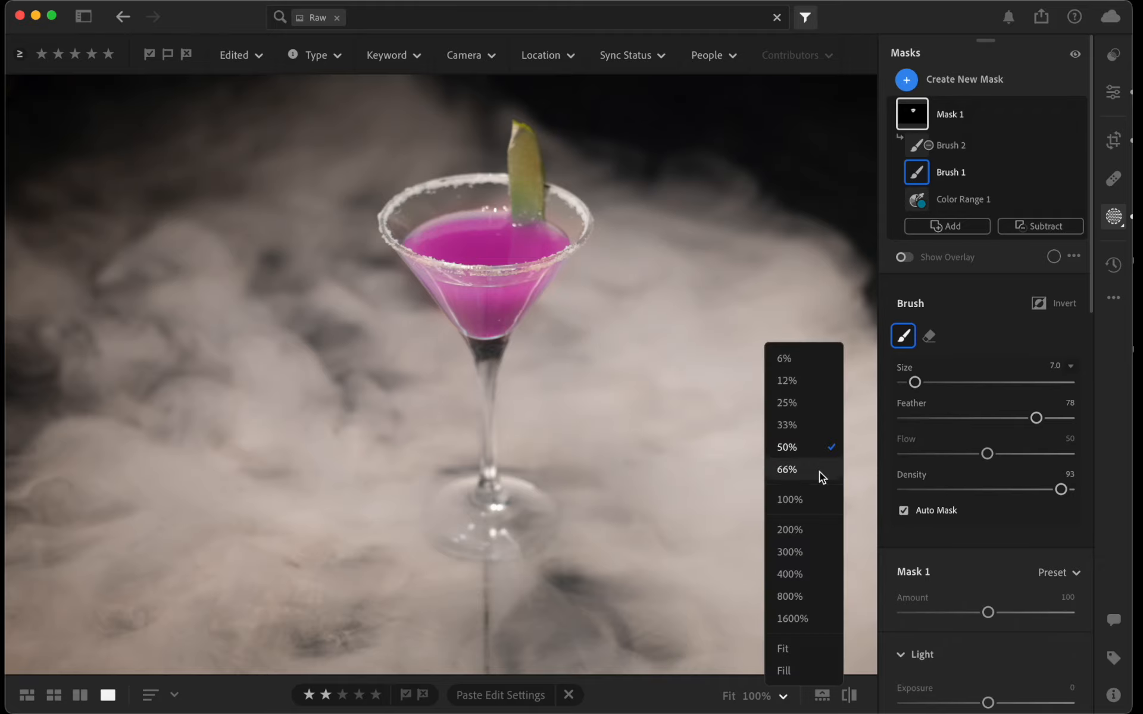
click(797, 656)
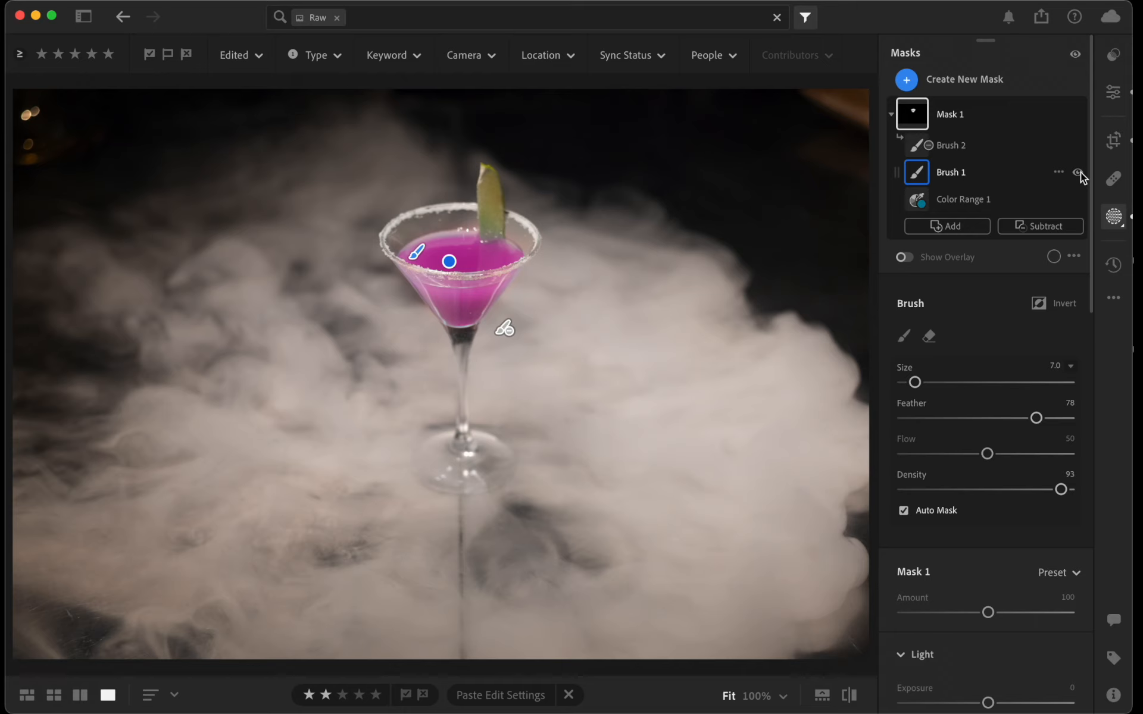
Toggle the visibility of Brush 1, Brush 2 and Color Range 1 to examine what each contributes to the mask
click(1079, 172)
click(1080, 173)
click(1076, 147)
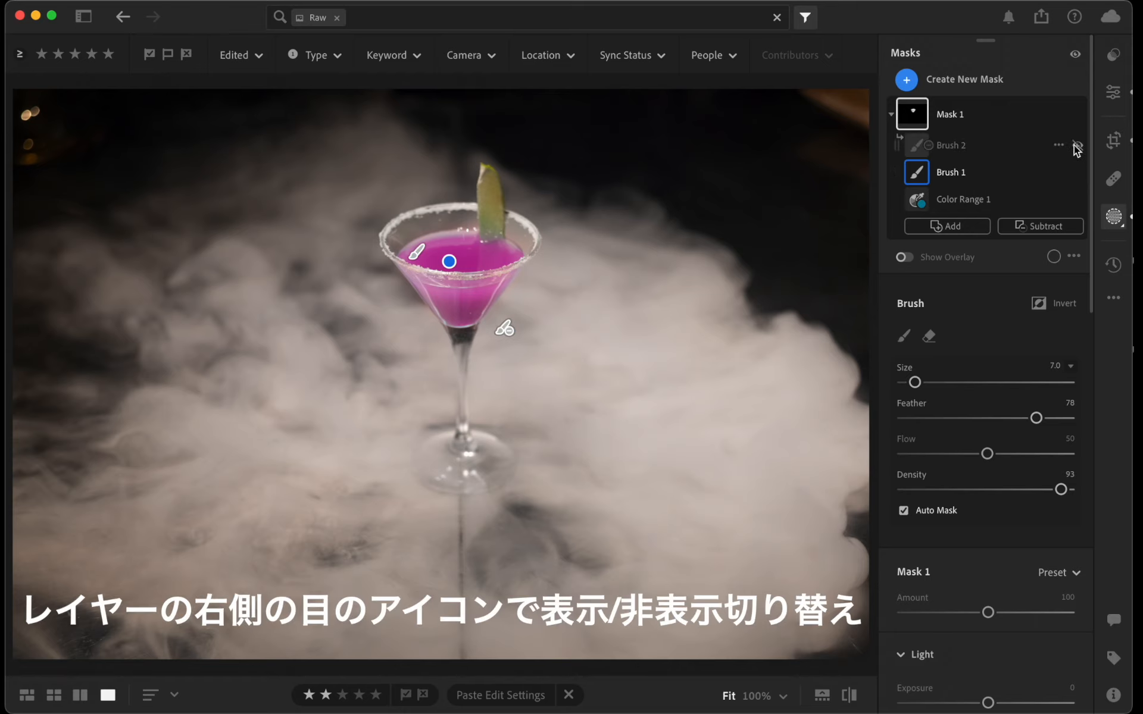
click(1076, 147)
click(1076, 147)
click(1077, 147)
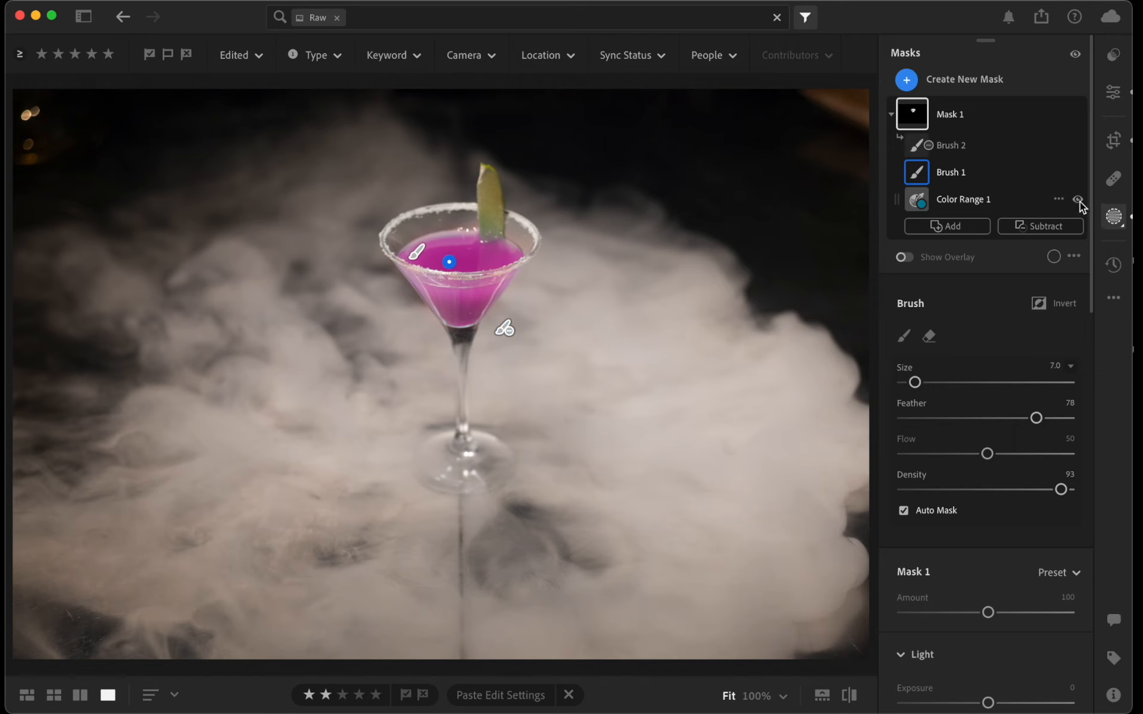
click(1077, 200)
click(1077, 200)
click(1077, 200)
click(1077, 174)
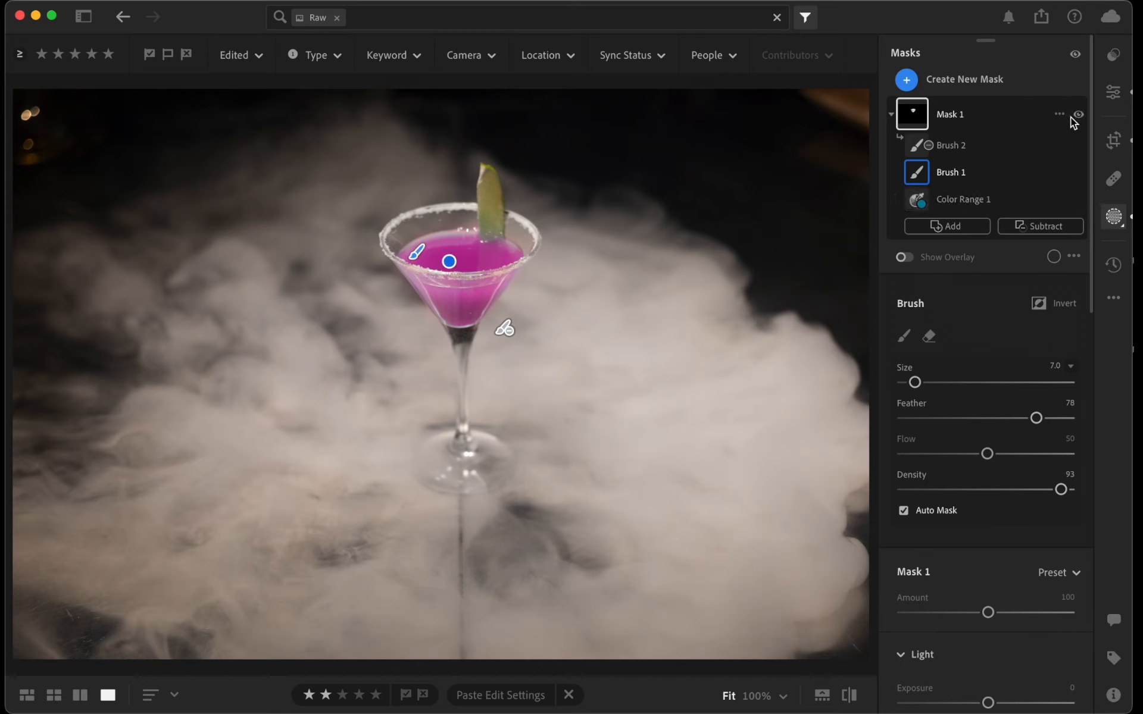
Toggle Mask 1 off and on repeatedly to compare the drink before and after recoloring, leaving it visible
click(1077, 115)
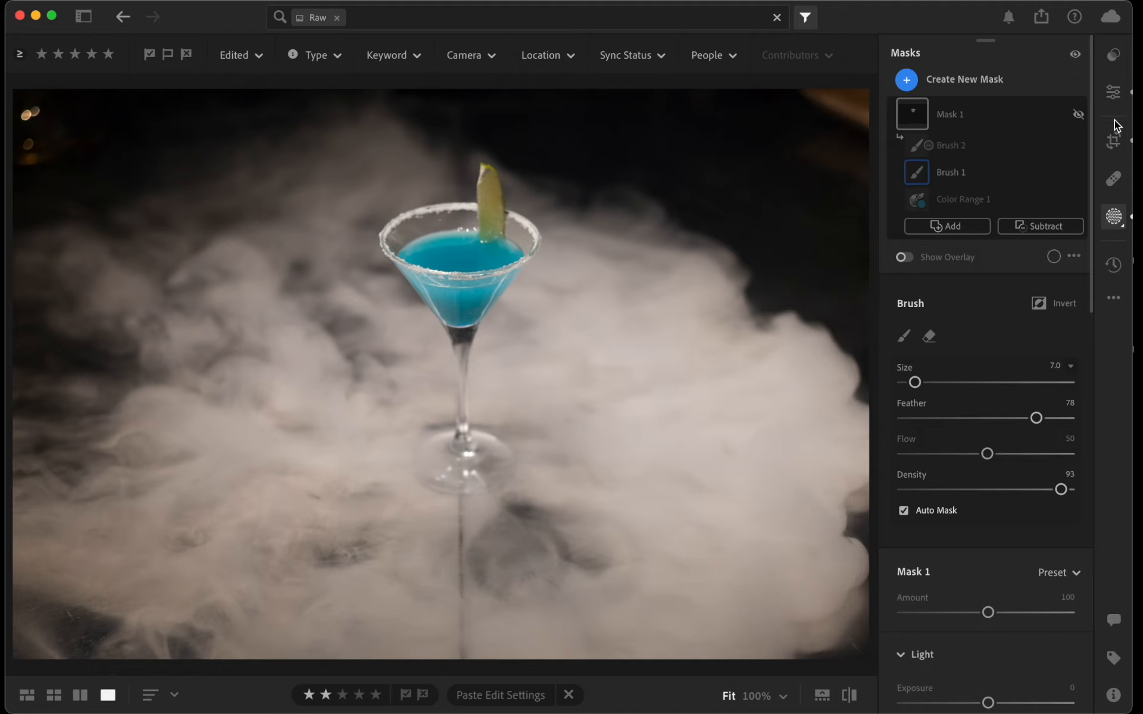
click(1078, 115)
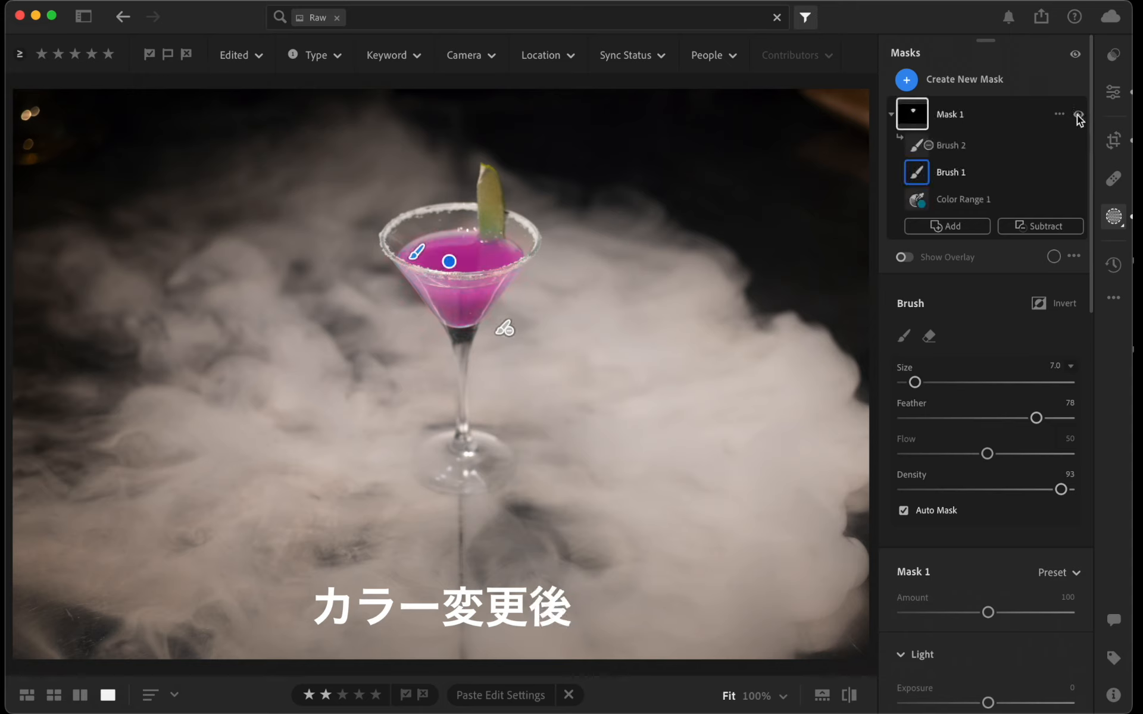
click(1078, 115)
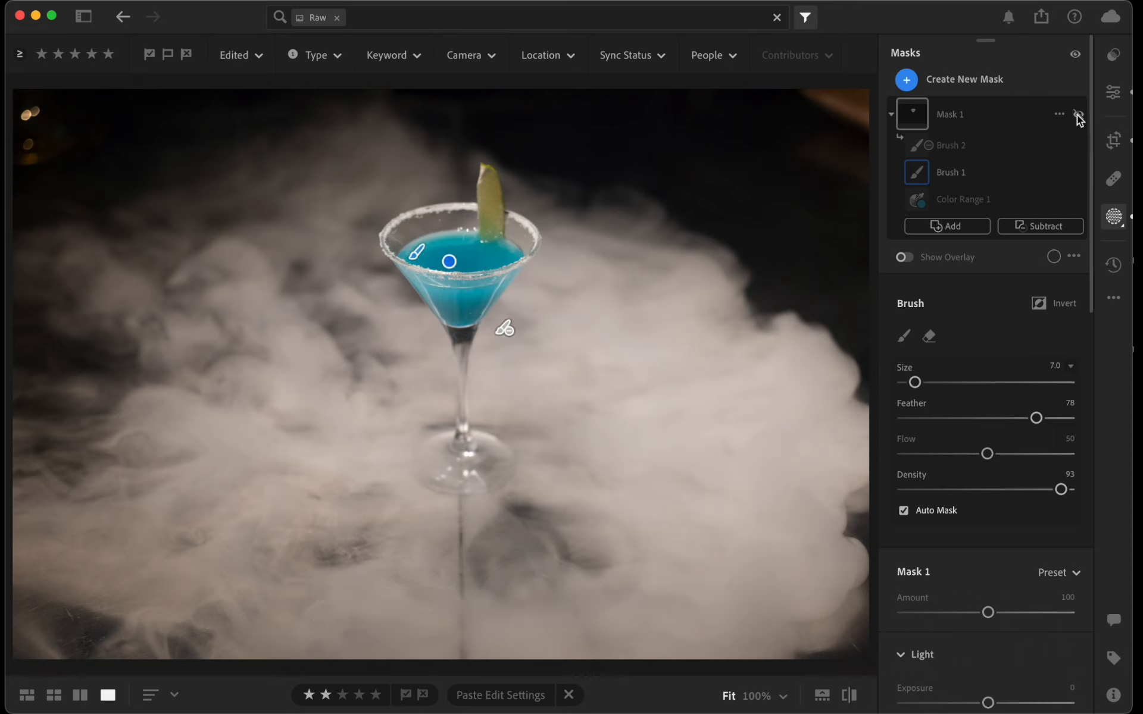
click(1078, 114)
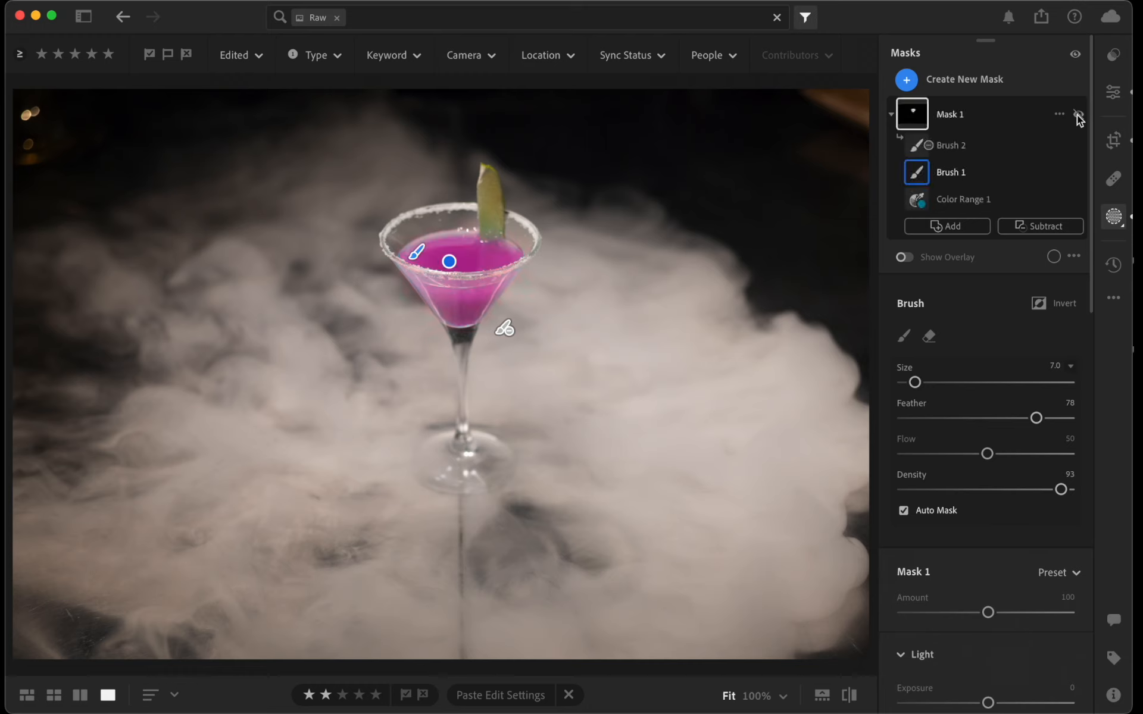
click(1077, 116)
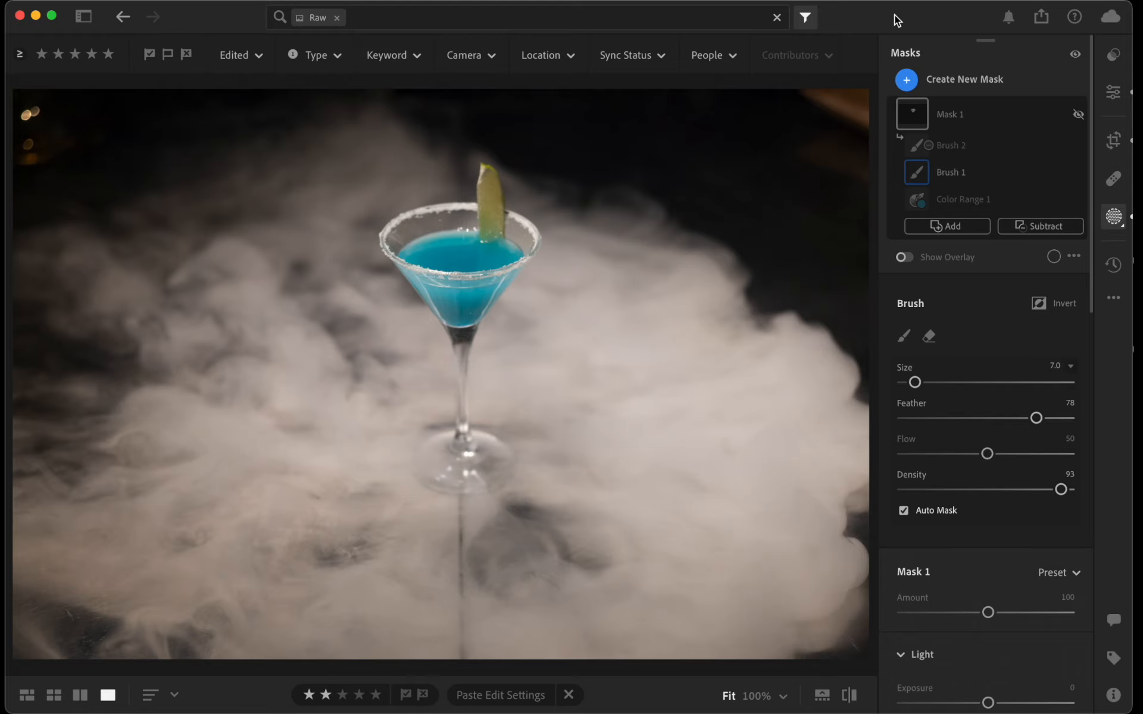
click(1076, 115)
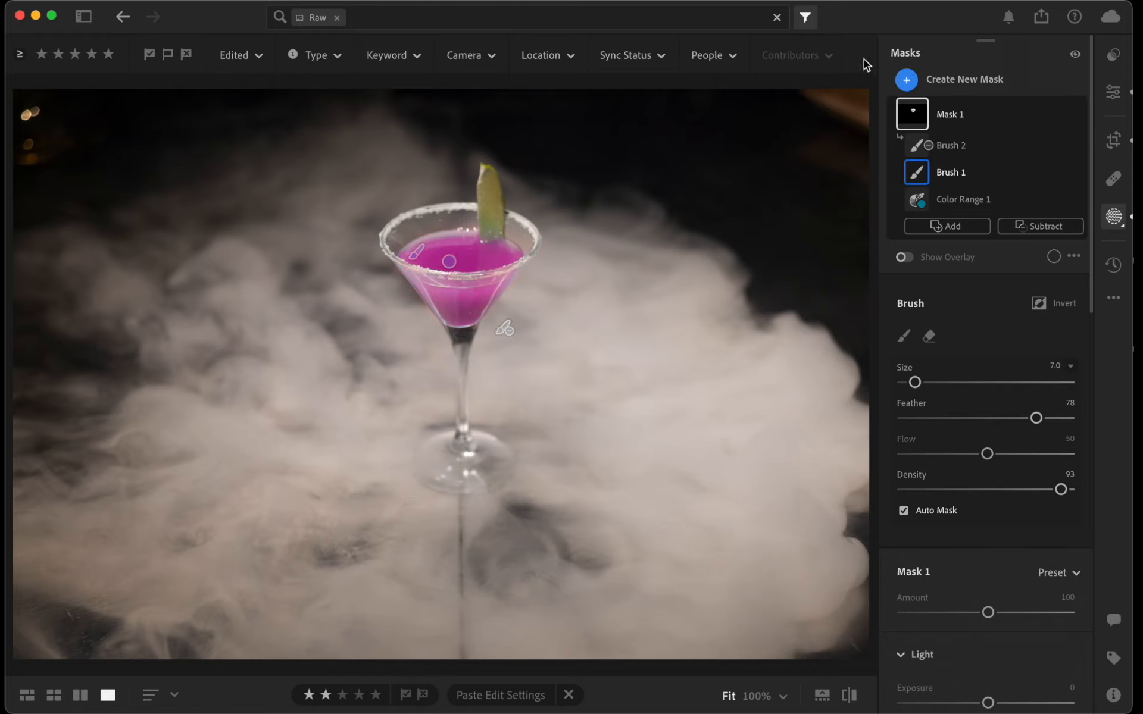